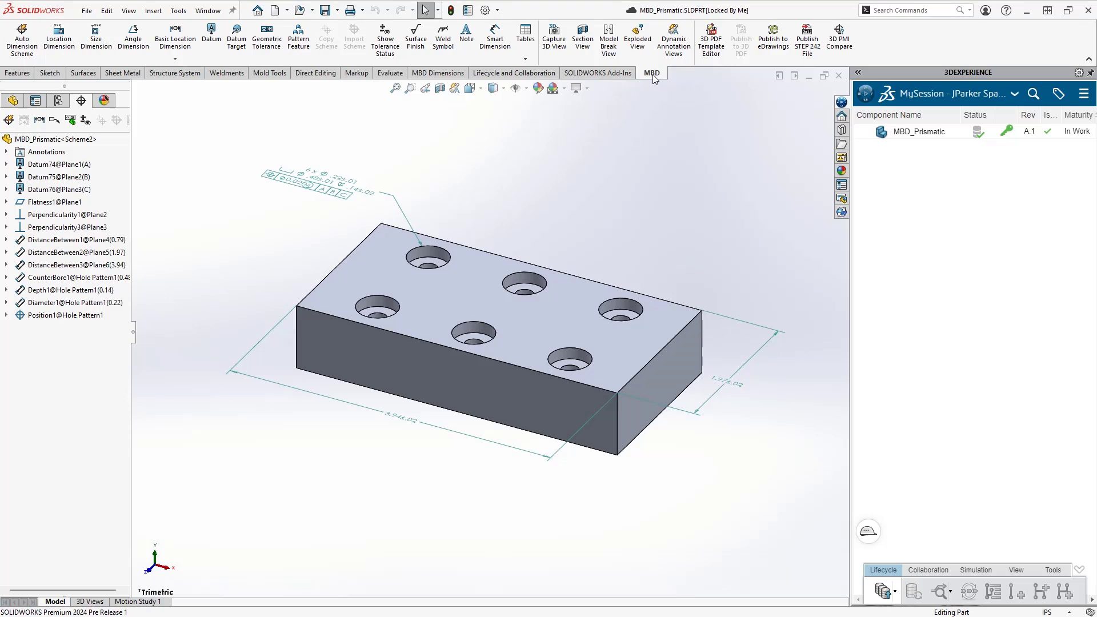
Step: Insert a hole table for the top face's six holes, origin at its lower-left corner, placed above the part
click(521, 51)
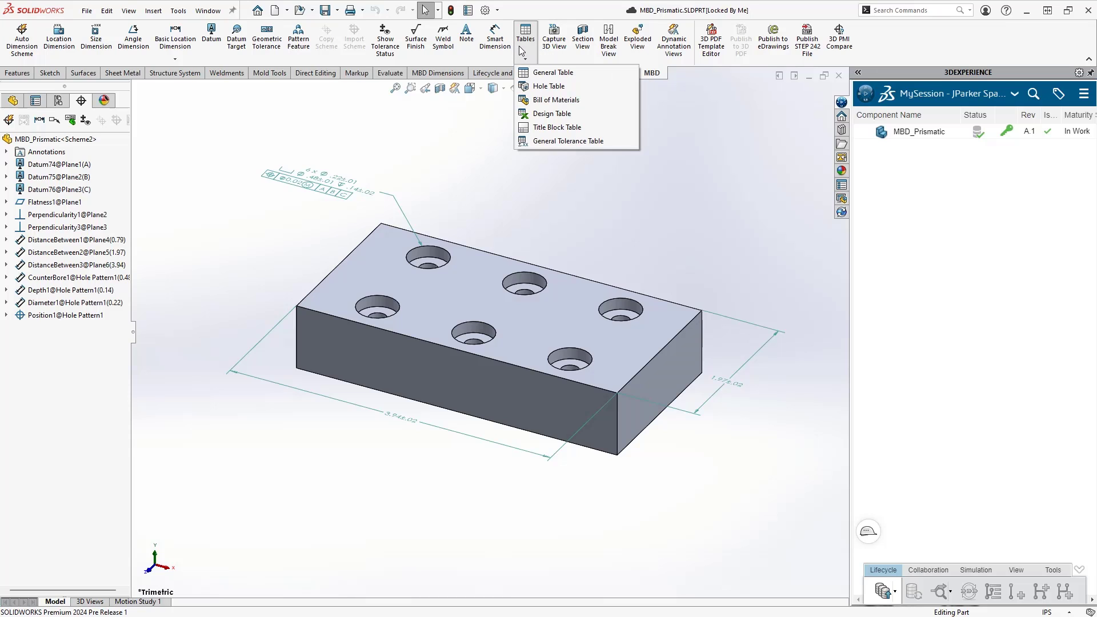
click(555, 88)
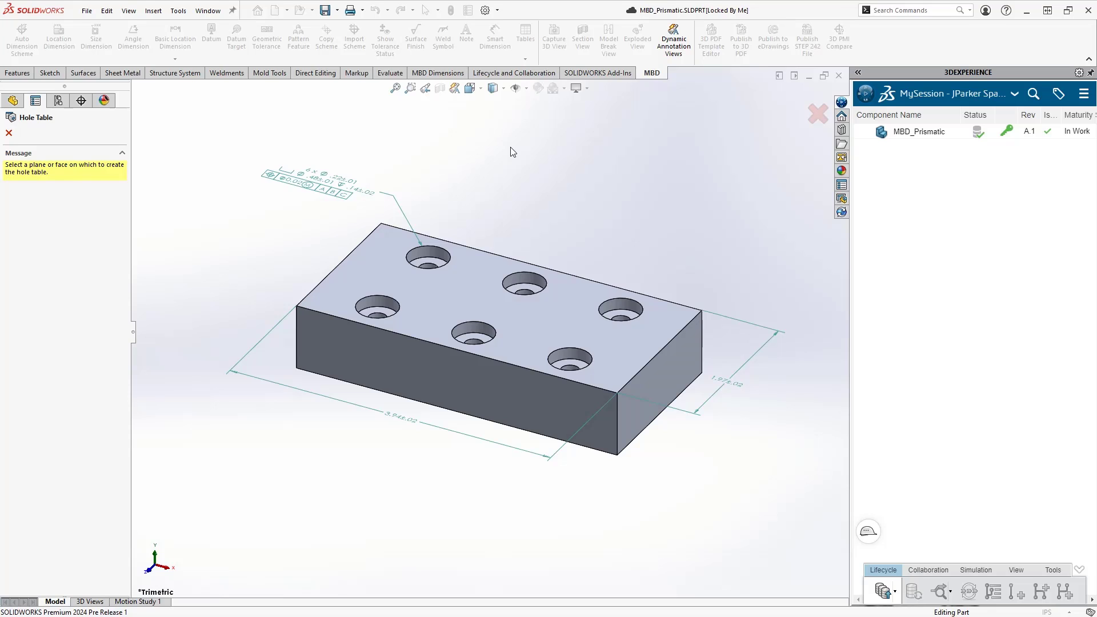
click(466, 289)
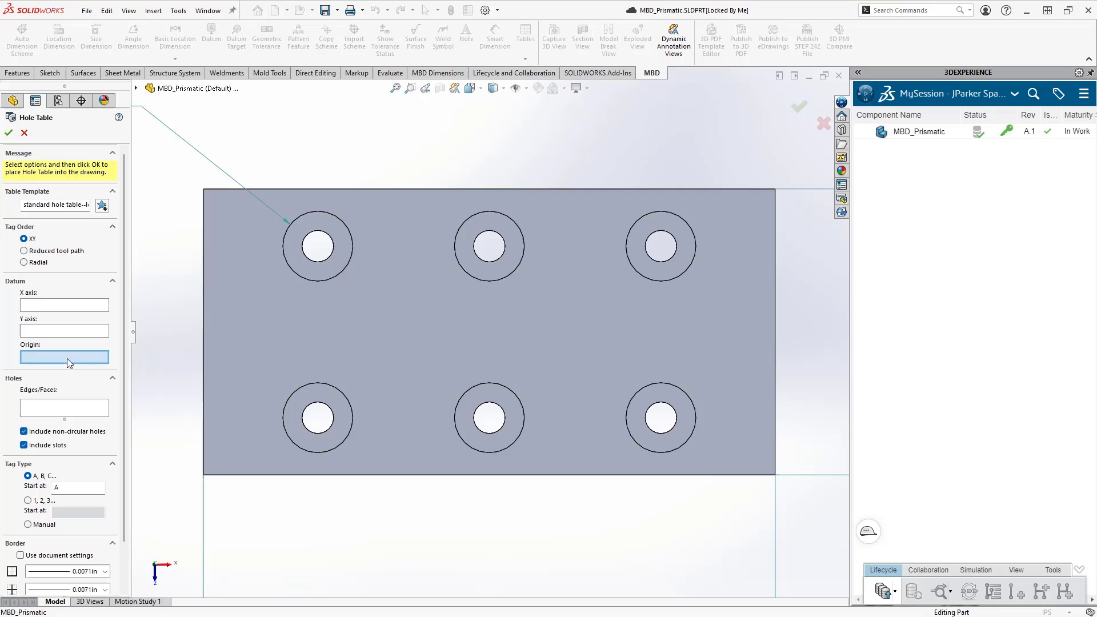
click(206, 477)
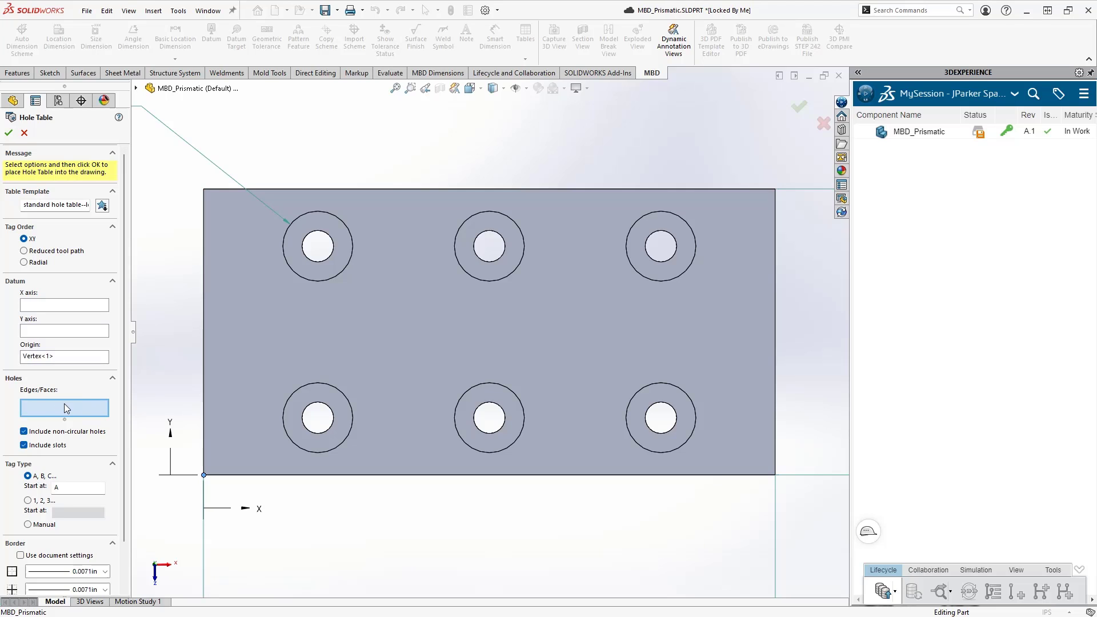
click(446, 331)
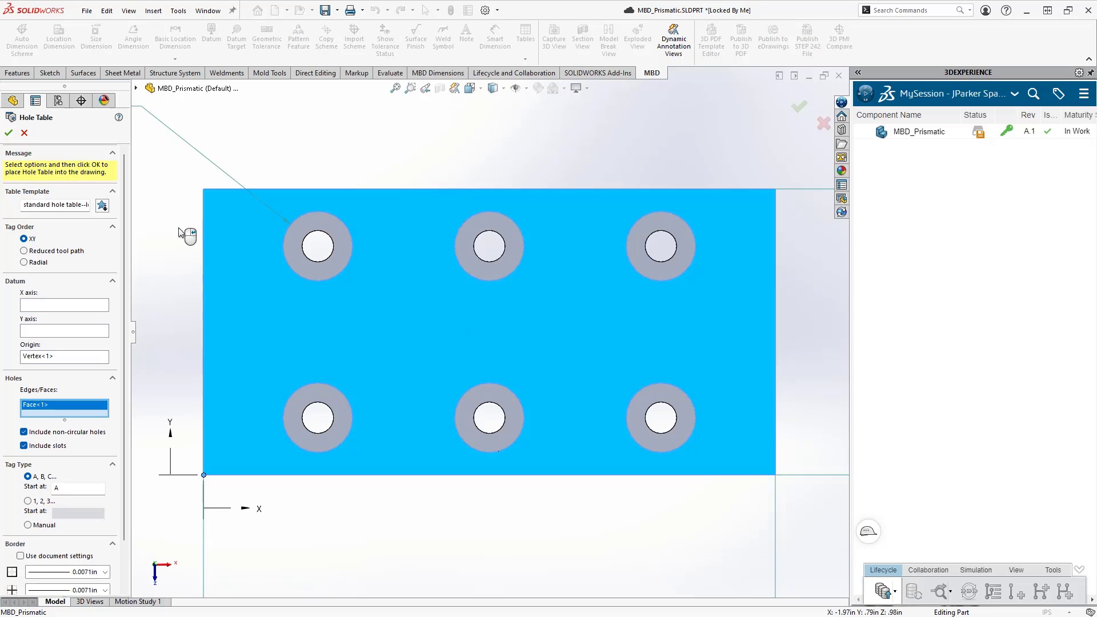
click(9, 132)
mouse_move(325, 245)
mouse_down()
mouse_move(505, 257)
mouse_move(438, 122)
mouse_up()
scroll(506, 247, down, 4)
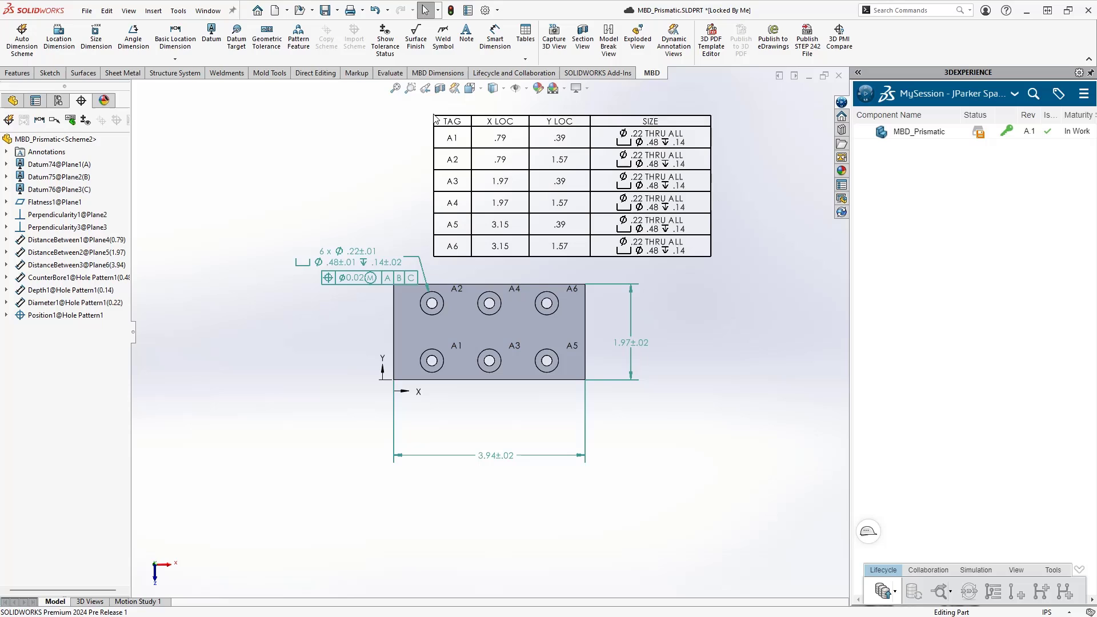
Step: Enable Combine same sizes on the hole table so the six holes share one size entry
click(438, 121)
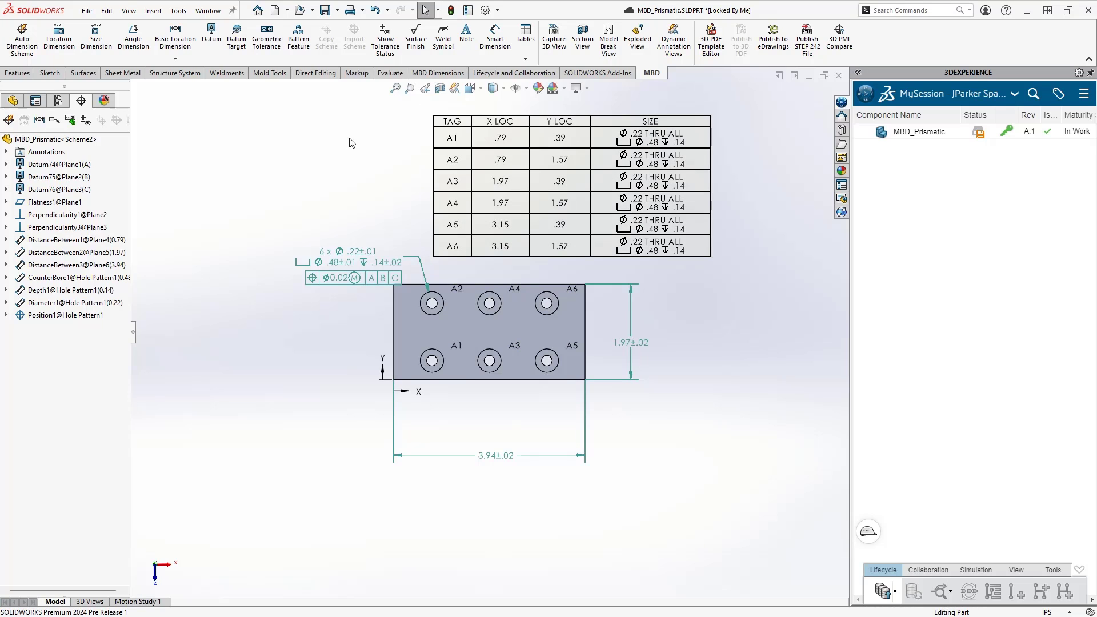
click(429, 112)
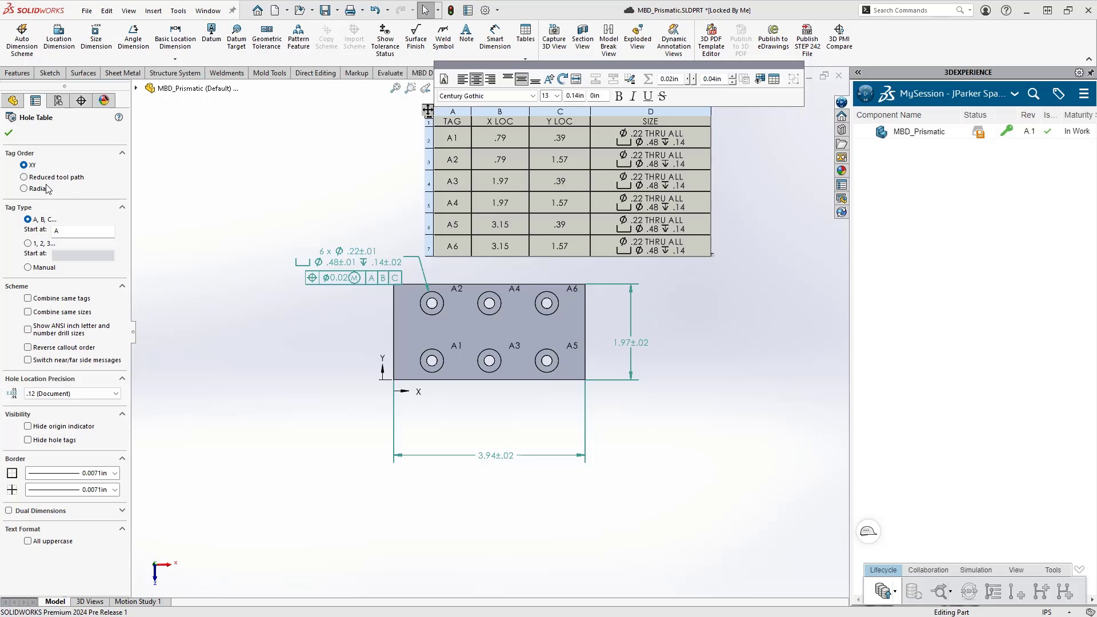
click(29, 312)
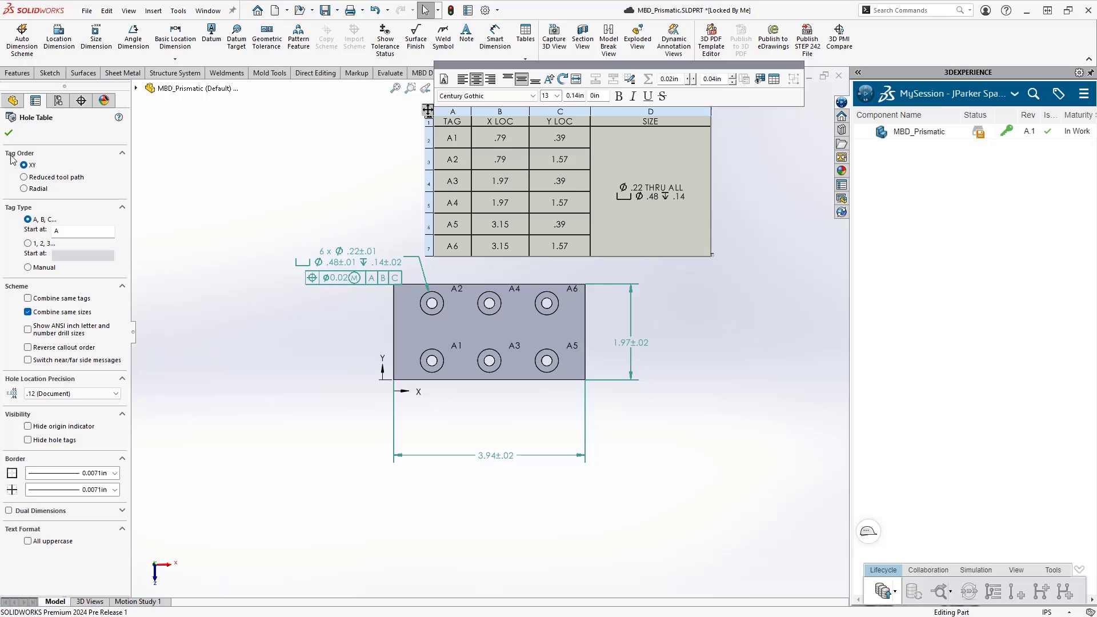
click(12, 133)
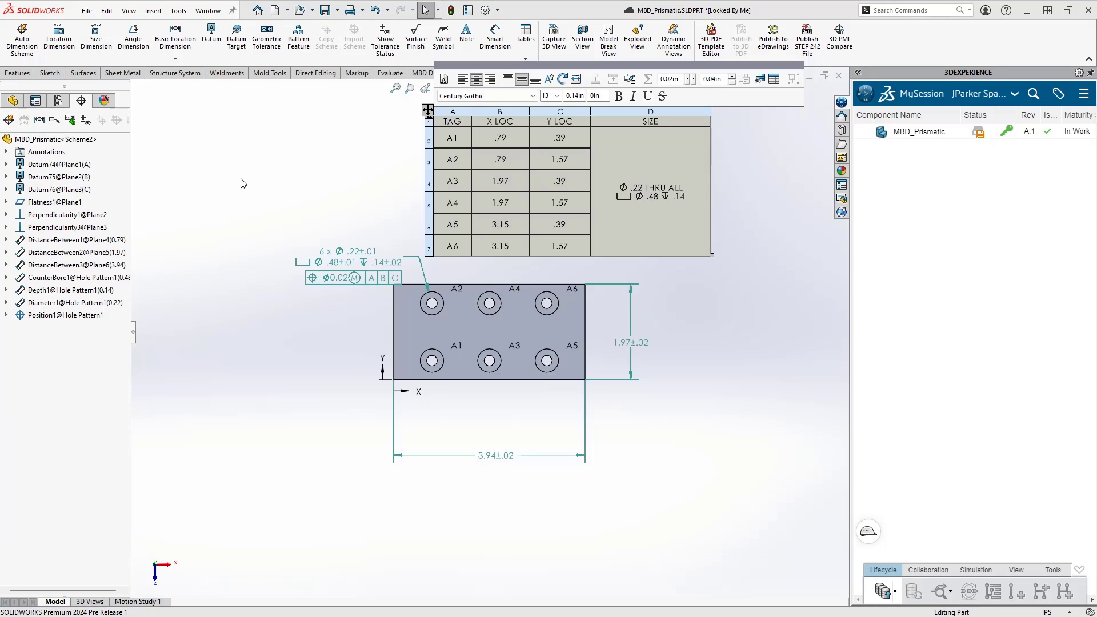
click(315, 179)
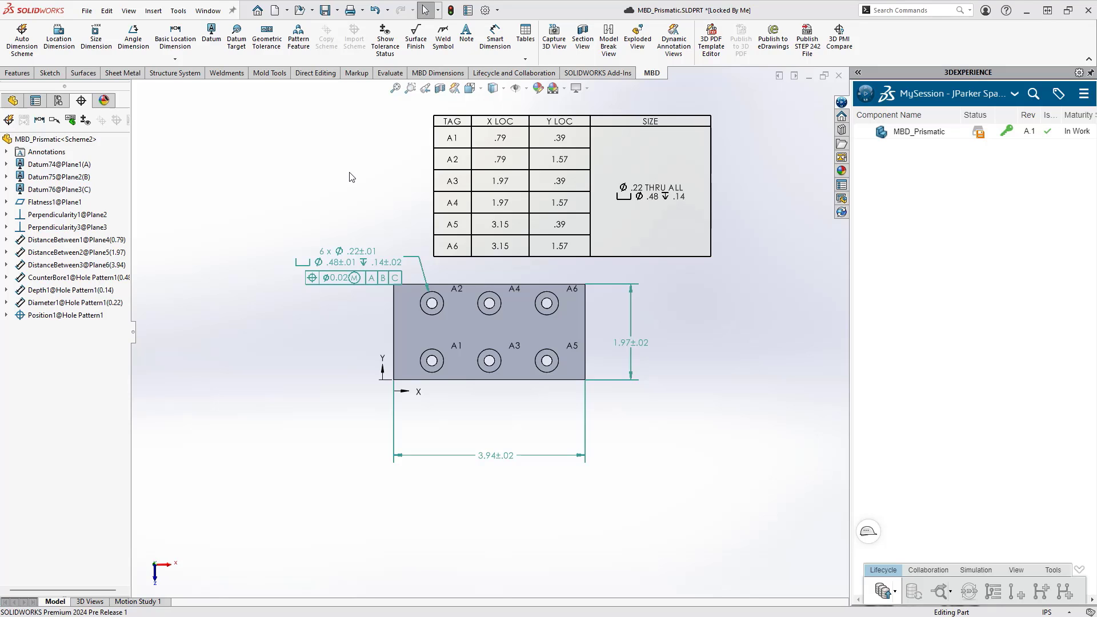
click(469, 10)
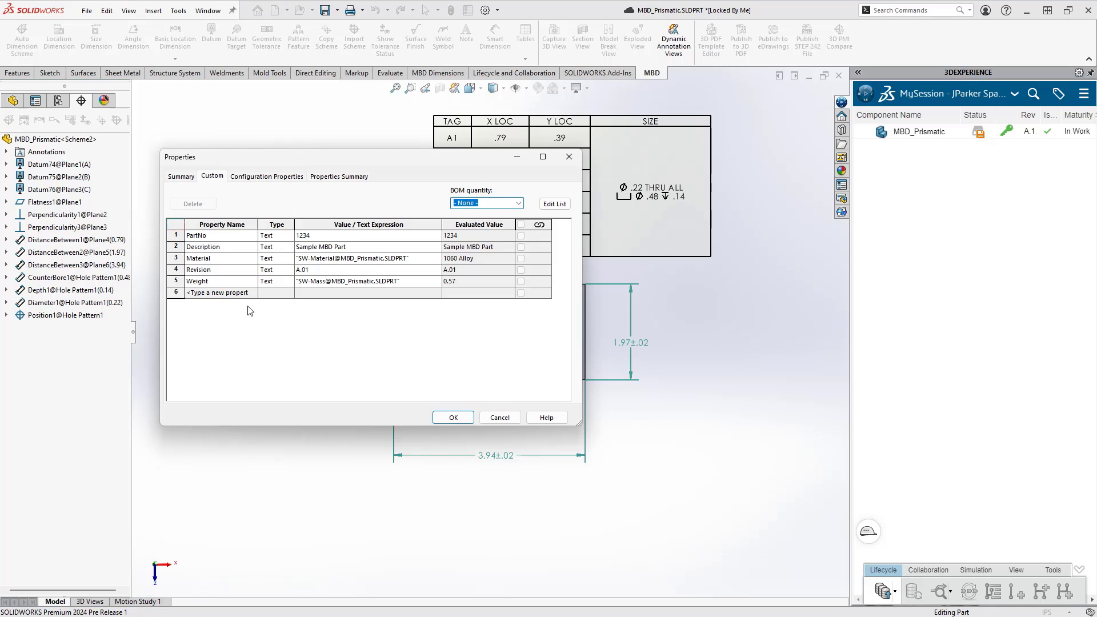
click(457, 420)
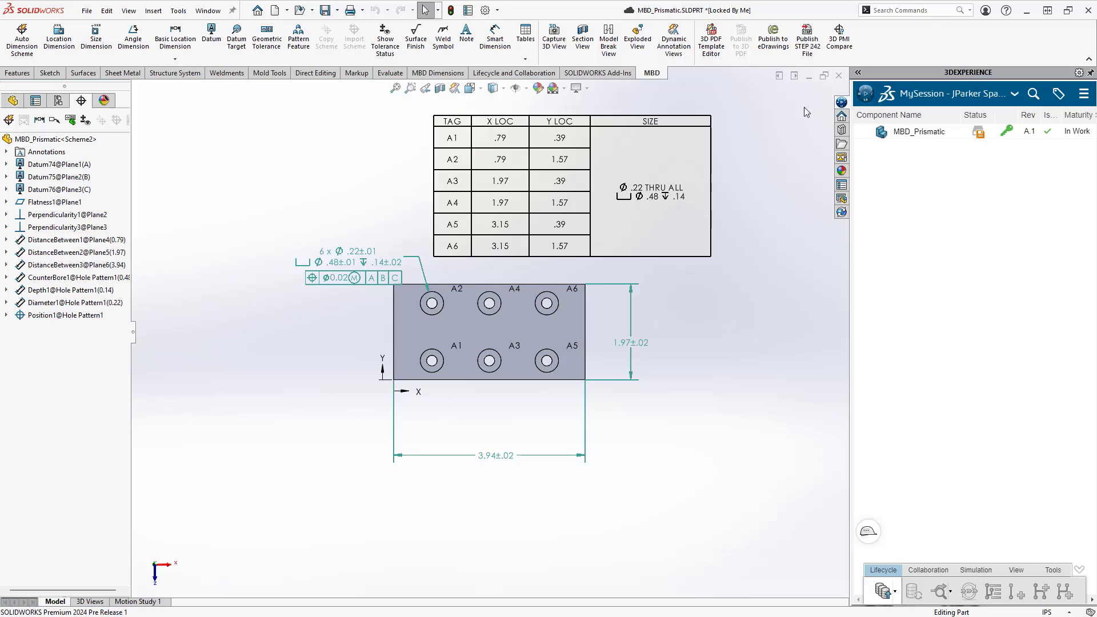
Step: Export the part as STEP 242 with all custom properties, overwriting MBD_Prismatic.STP
click(807, 39)
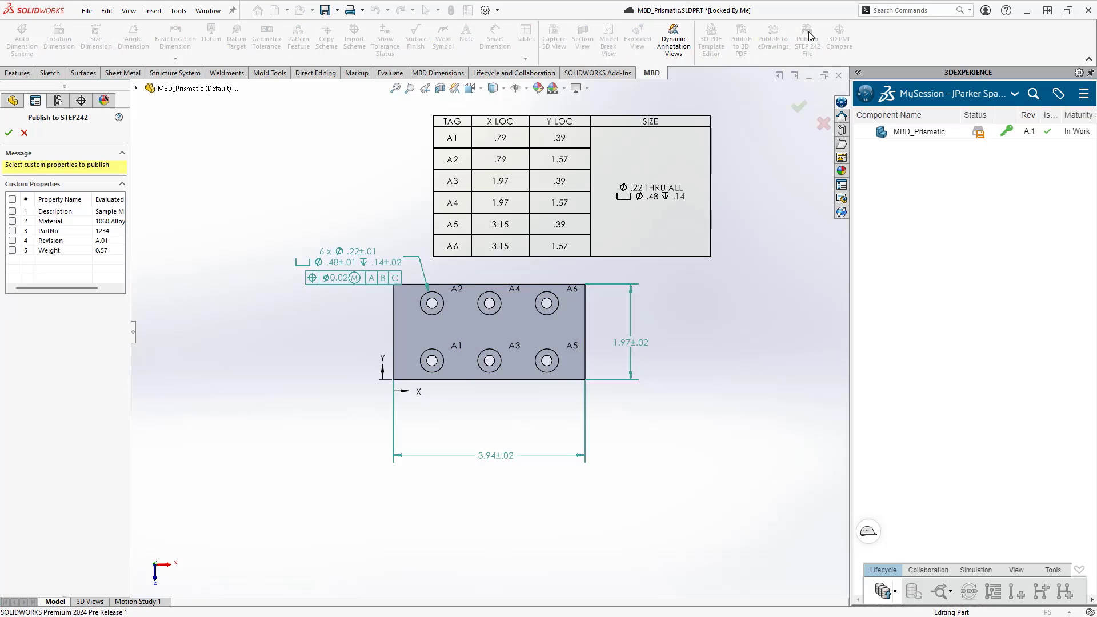
click(12, 200)
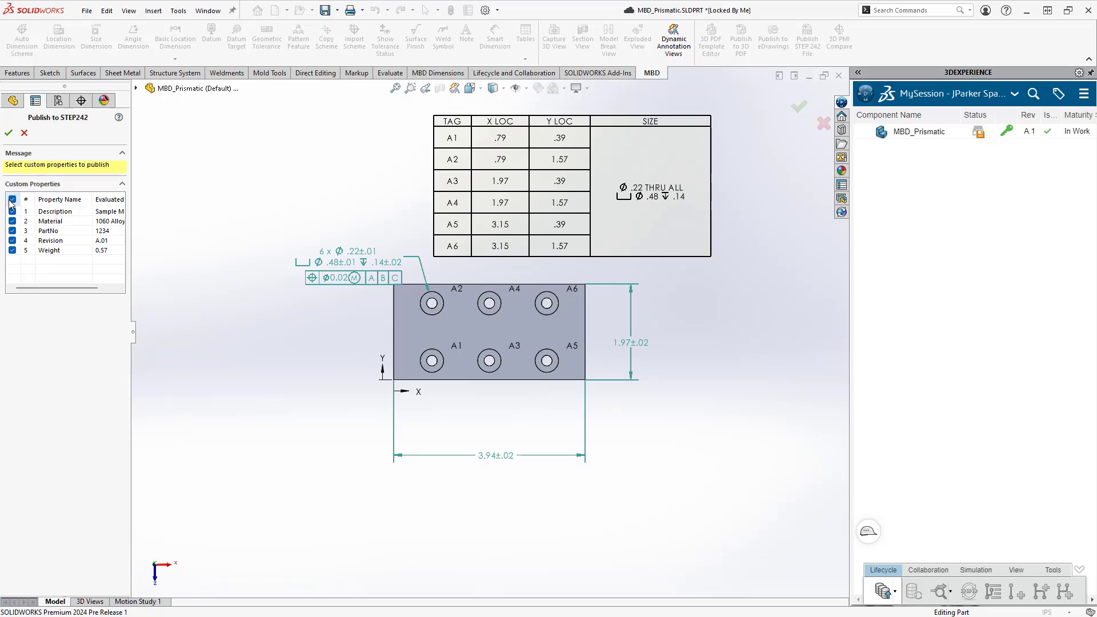
click(8, 135)
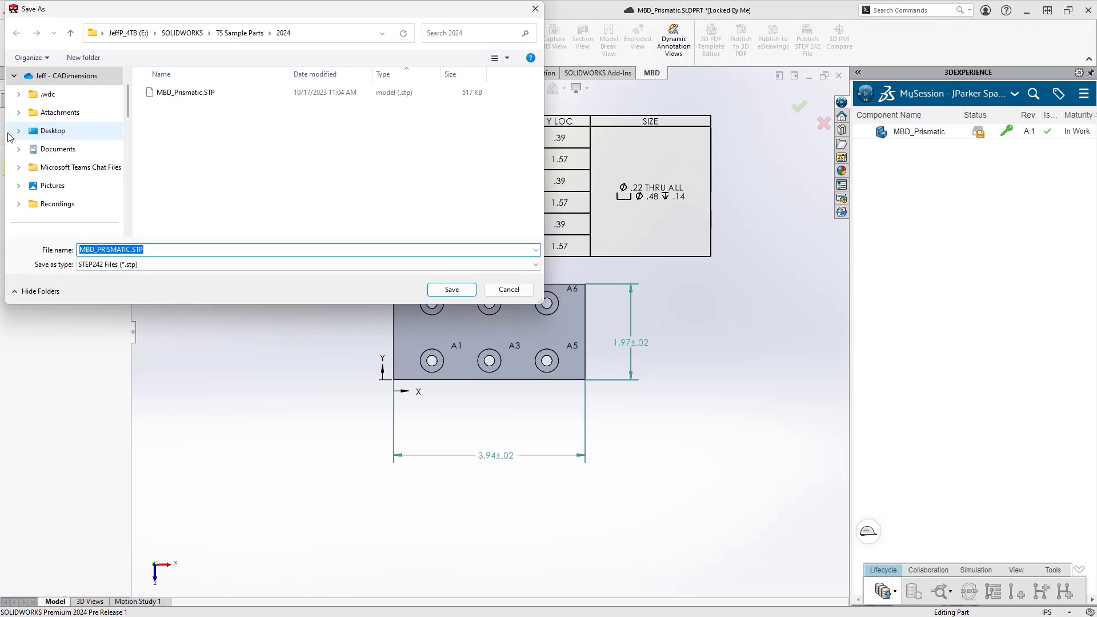
click(452, 289)
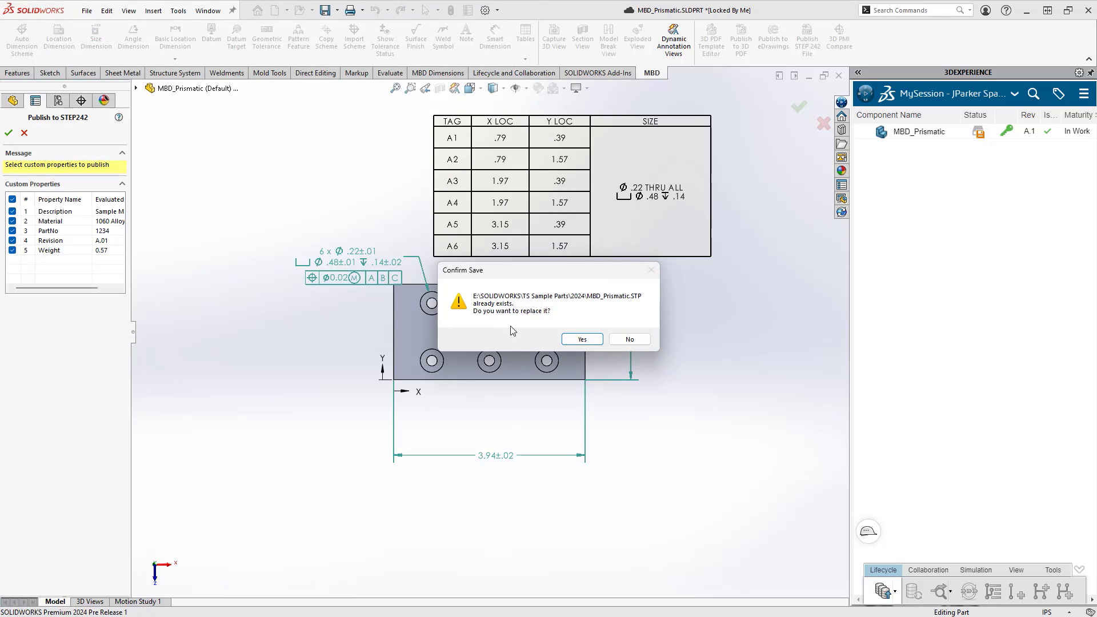
click(583, 340)
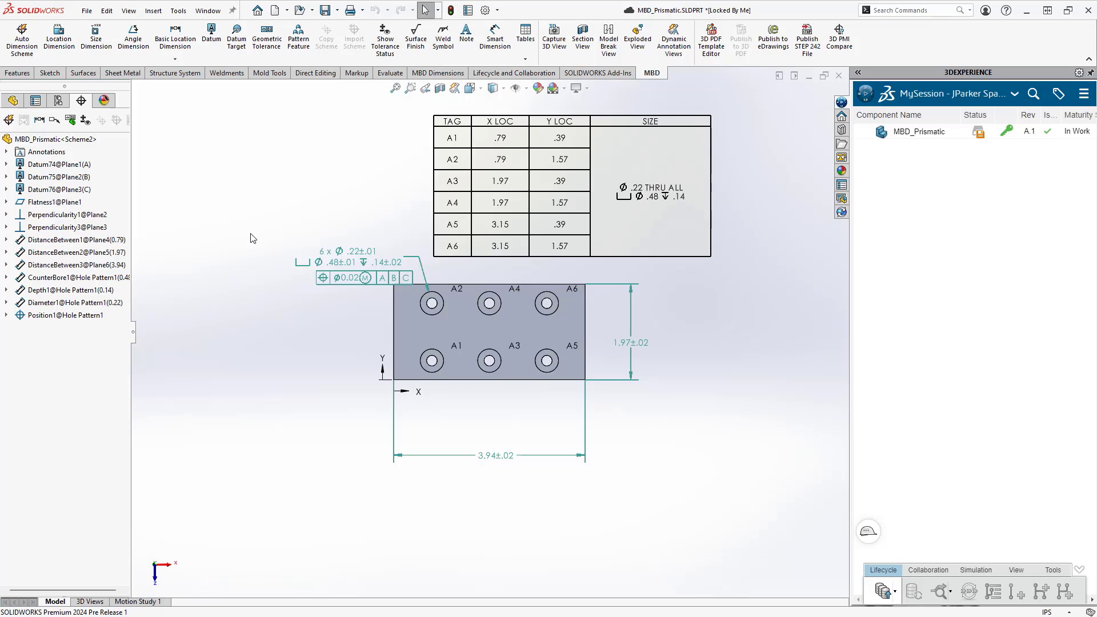
click(841, 76)
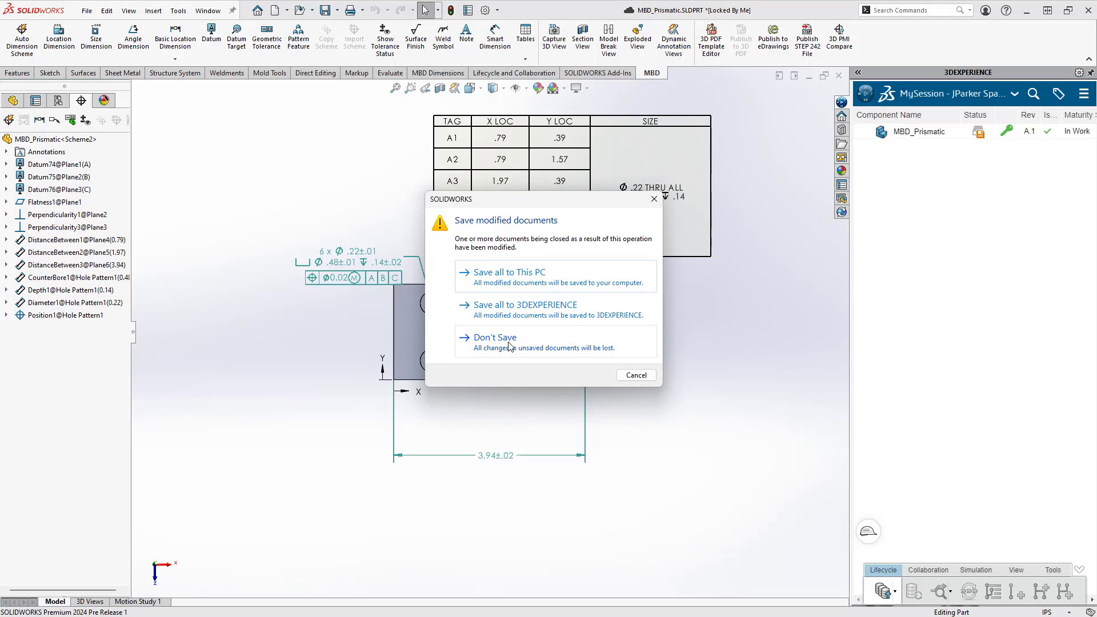
click(508, 345)
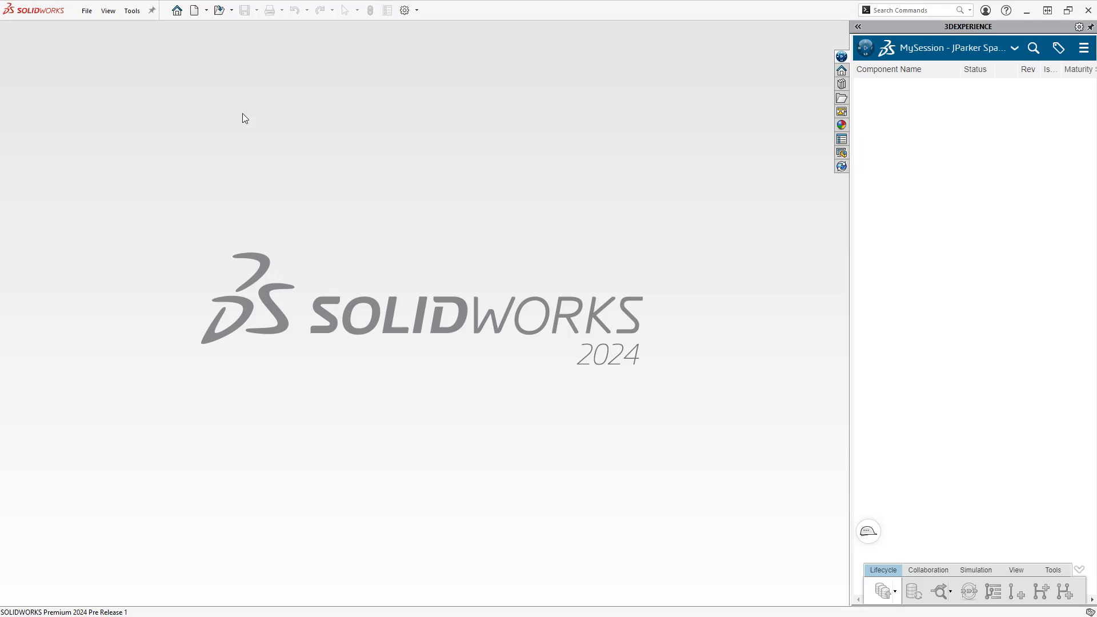
click(219, 10)
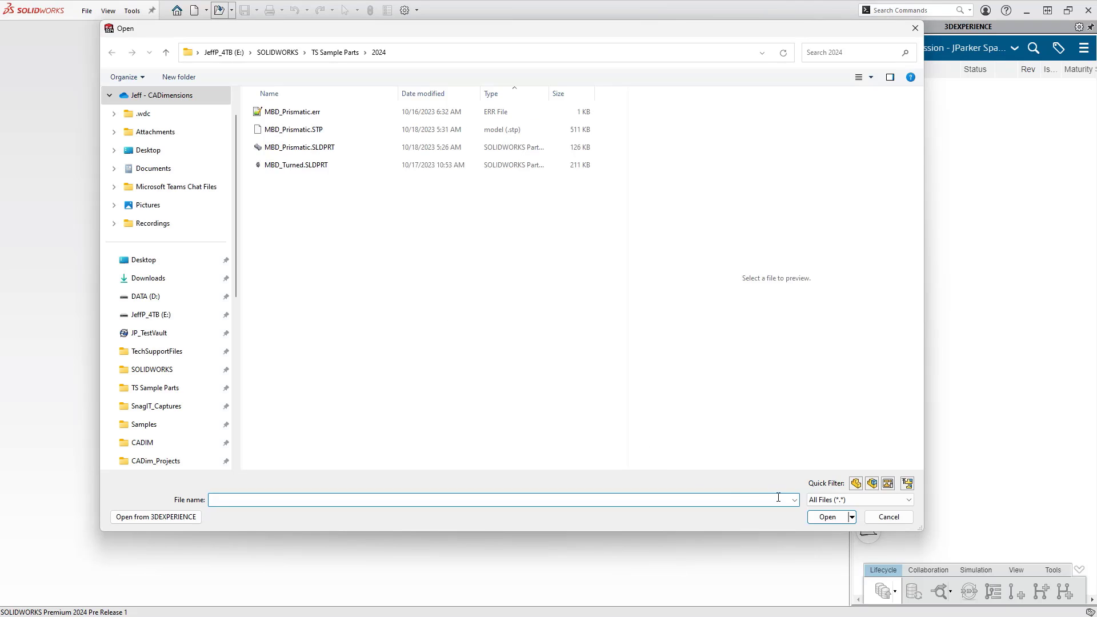
click(834, 501)
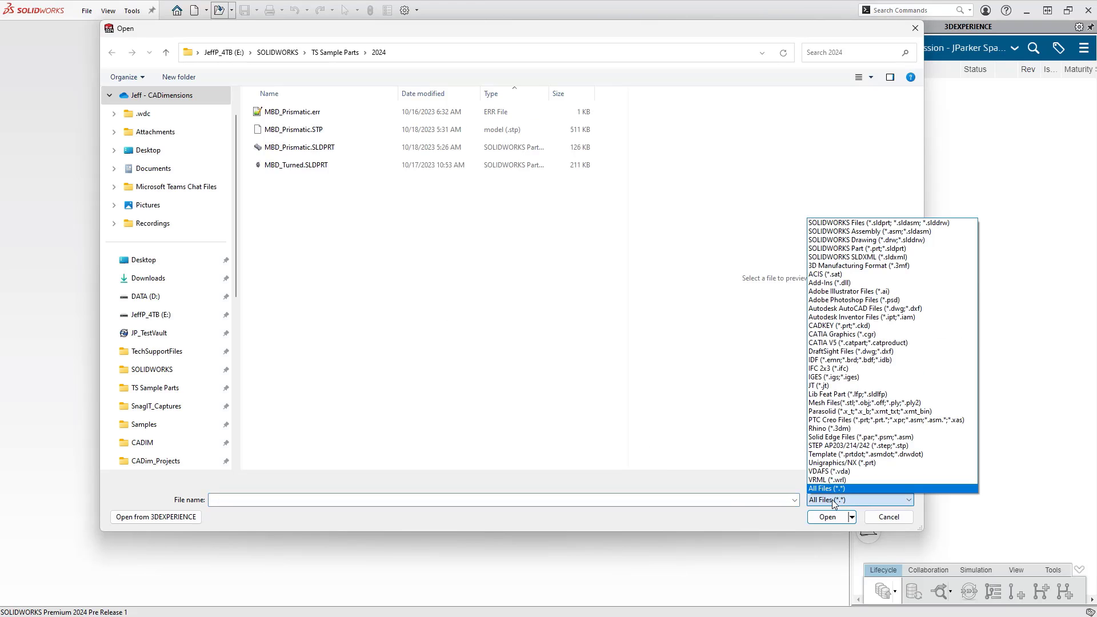
click(836, 446)
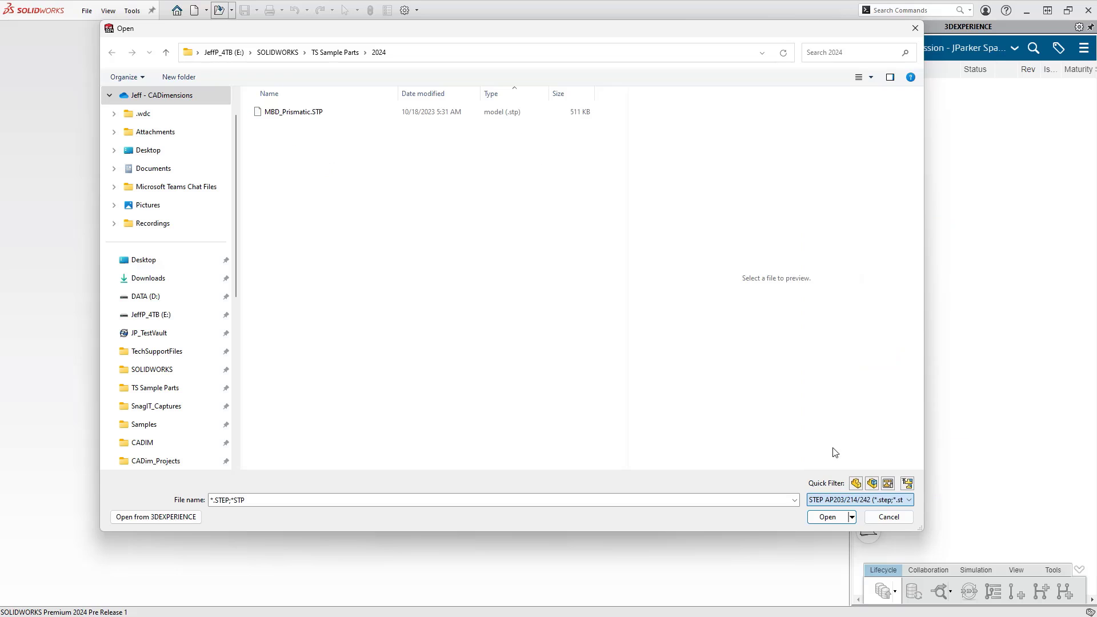
click(292, 112)
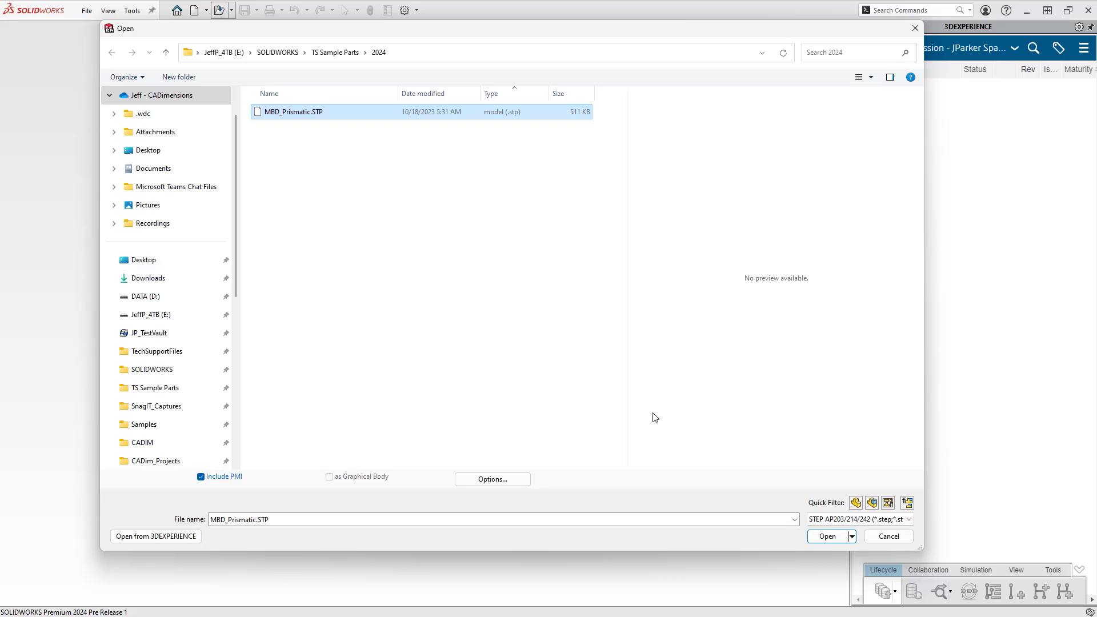
click(827, 537)
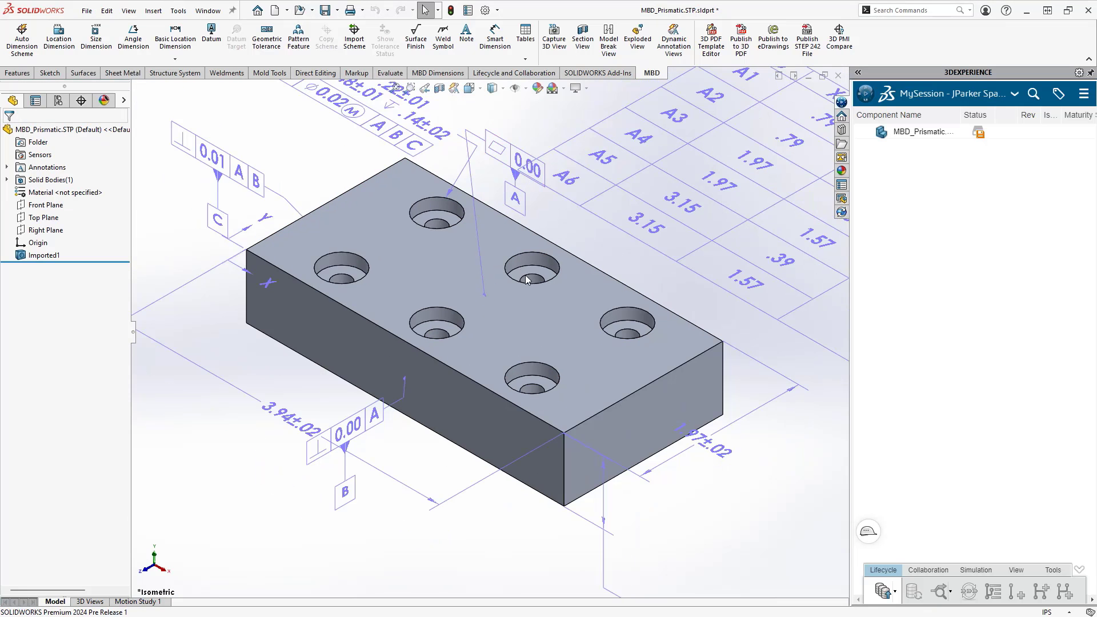
scroll(536, 292, up, 1)
scroll(566, 296, up, 1)
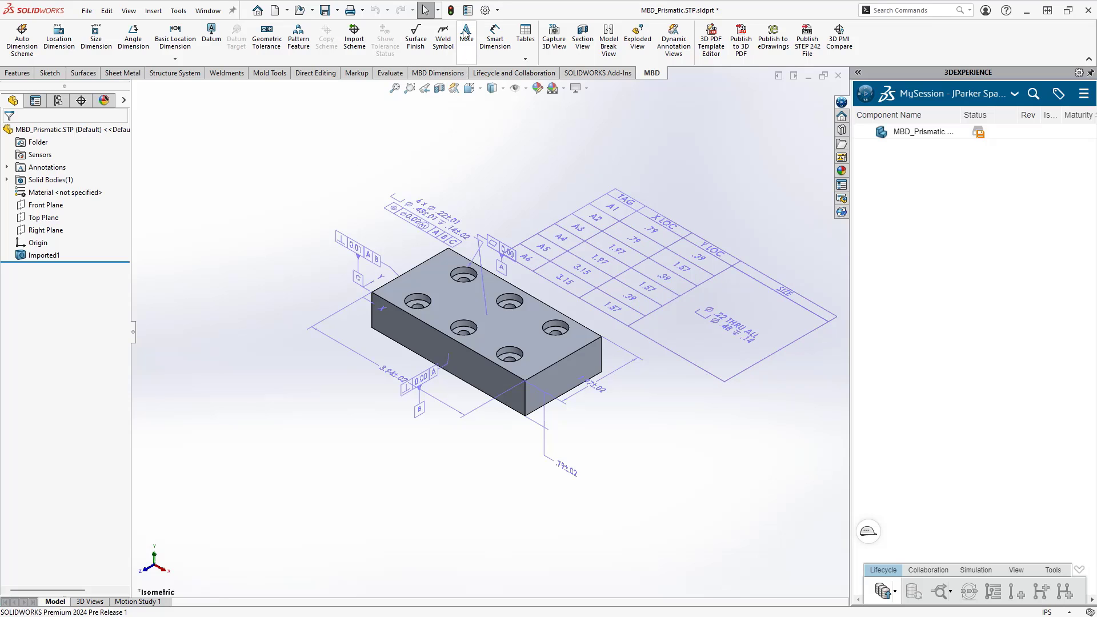
Step: Review the prismatic part's custom properties in File Properties, then close the dialog
click(468, 11)
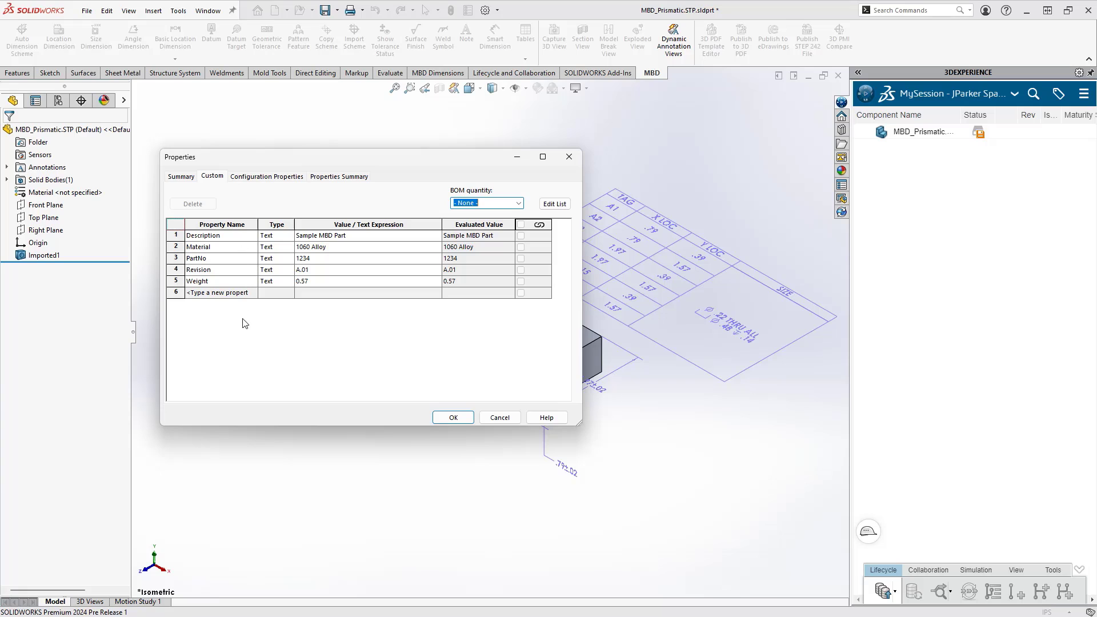
click(453, 418)
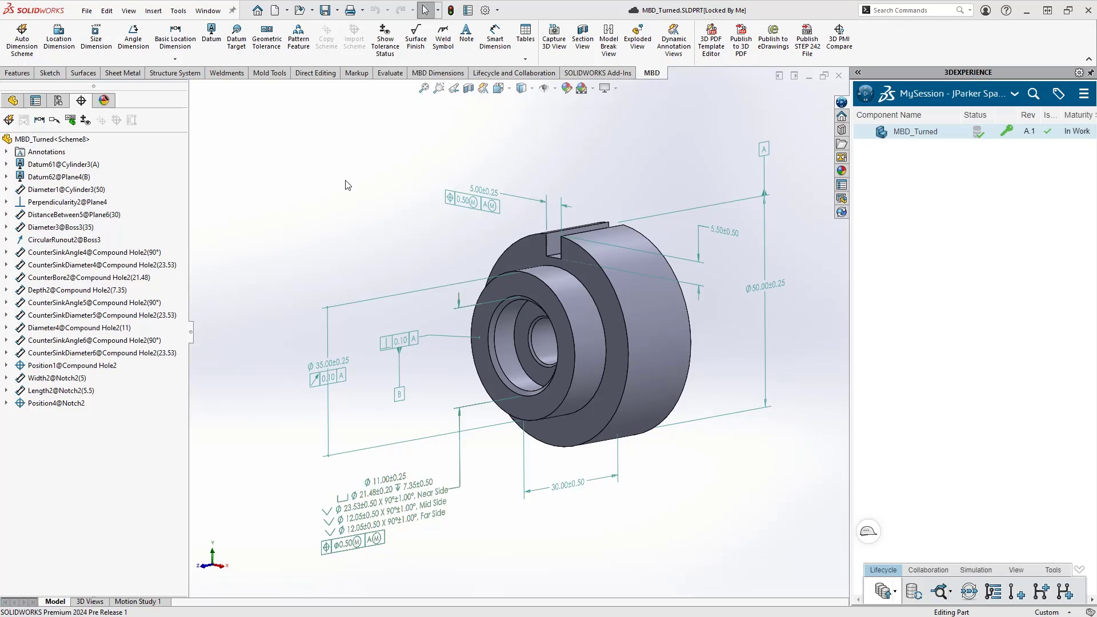
Step: Turn on Display Dual Dimensions for the notch's 0.50 position tolerance, showing [0.0197]
click(470, 204)
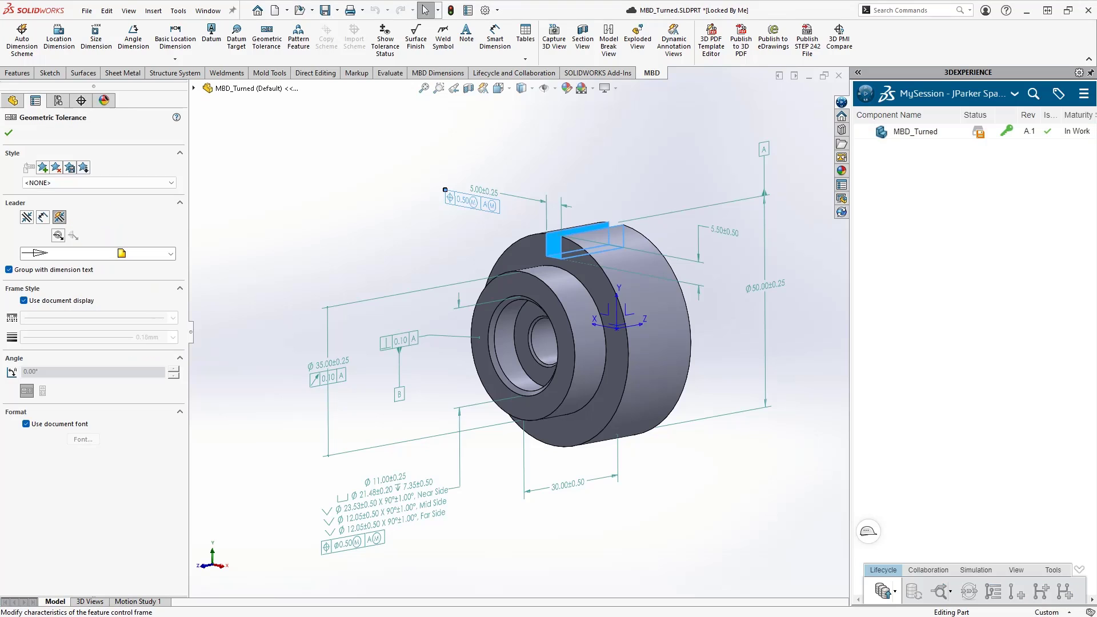
click(470, 203)
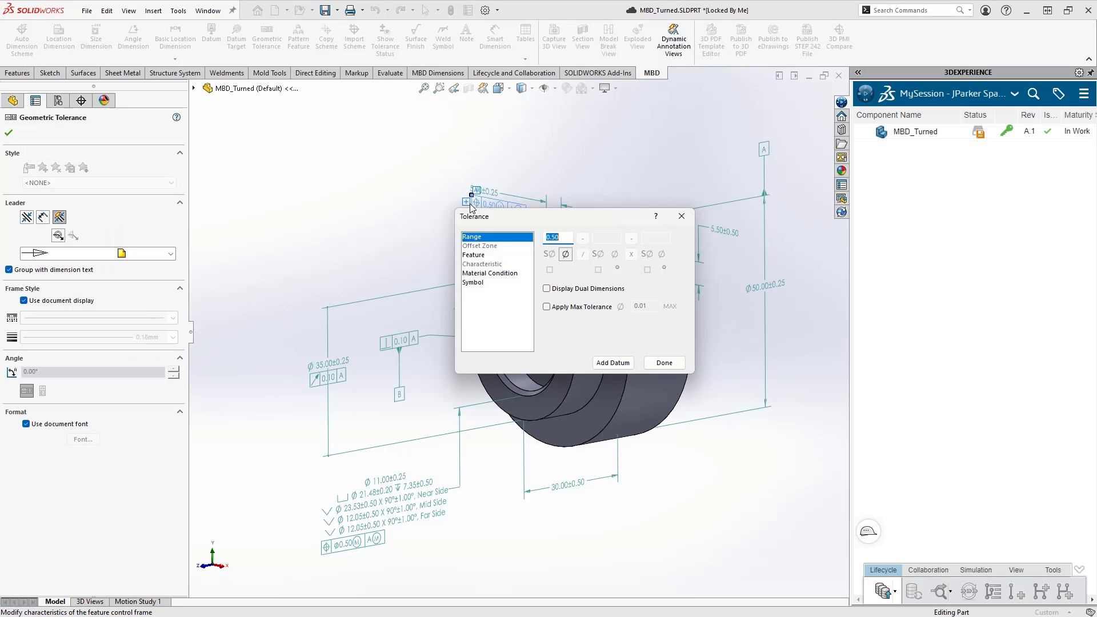
click(546, 288)
click(665, 363)
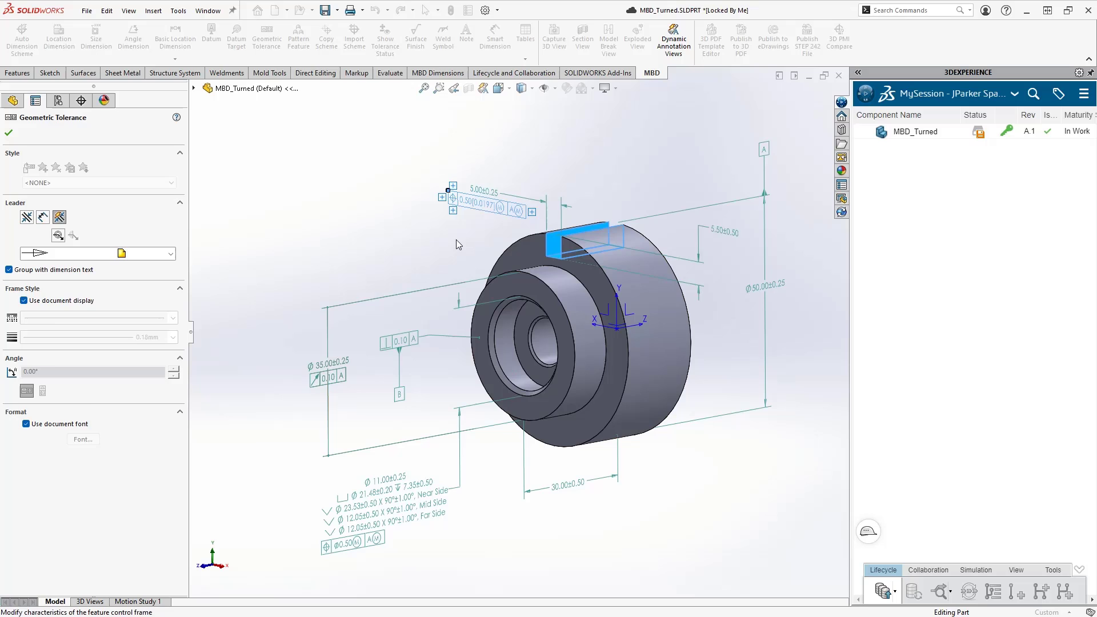
click(438, 237)
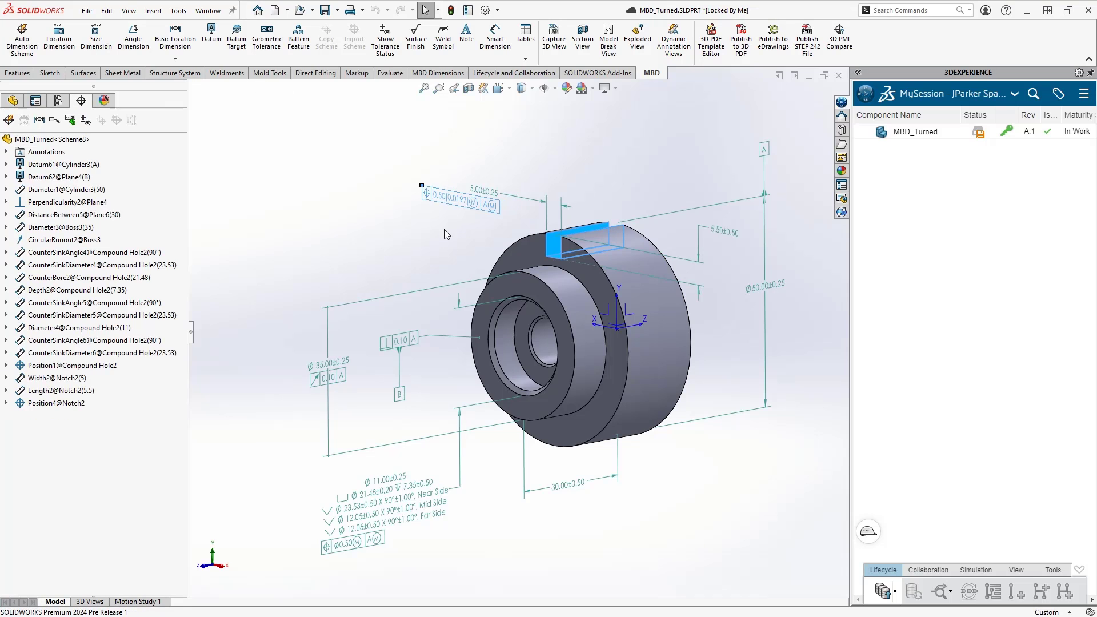
Step: Turn off Display Dual Dimensions on the notch's position tolerance, leaving only 0.50
click(467, 206)
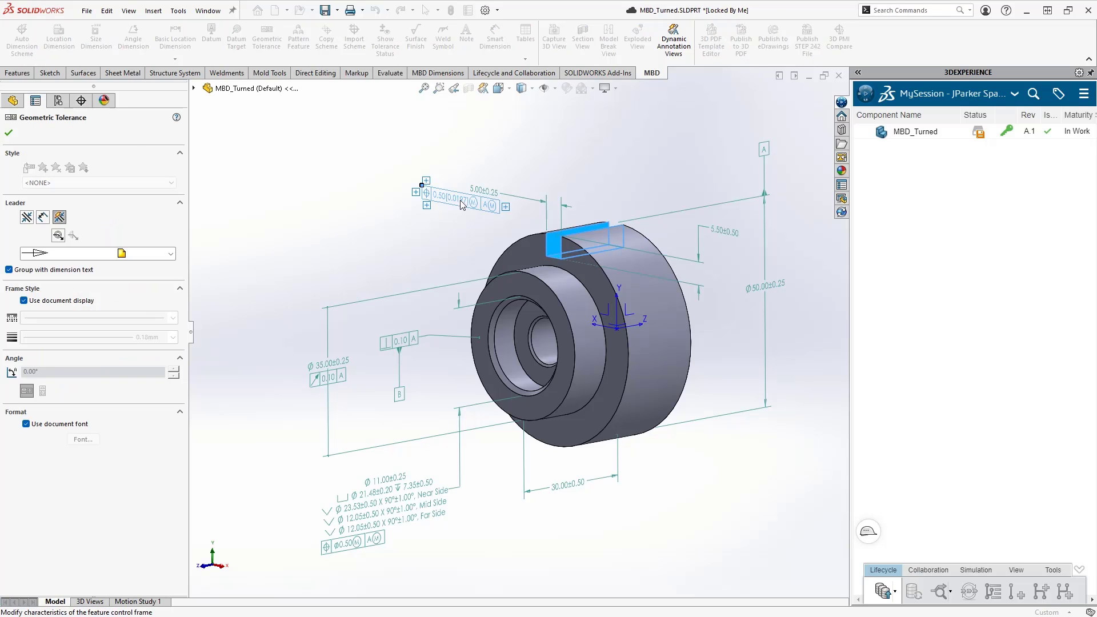
double_click(460, 203)
click(522, 284)
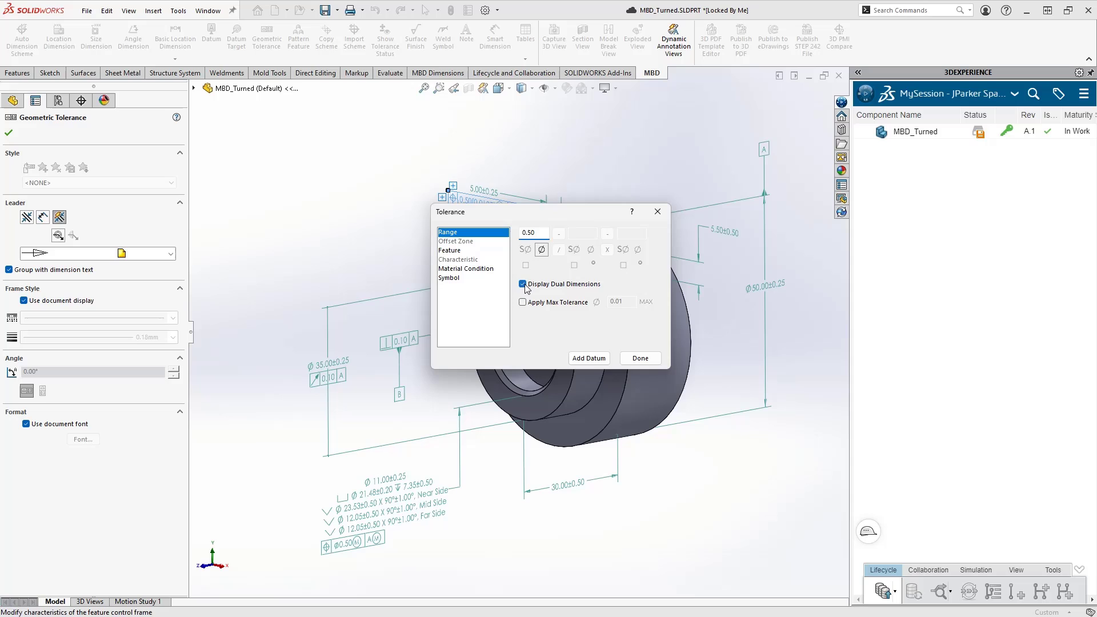
click(639, 360)
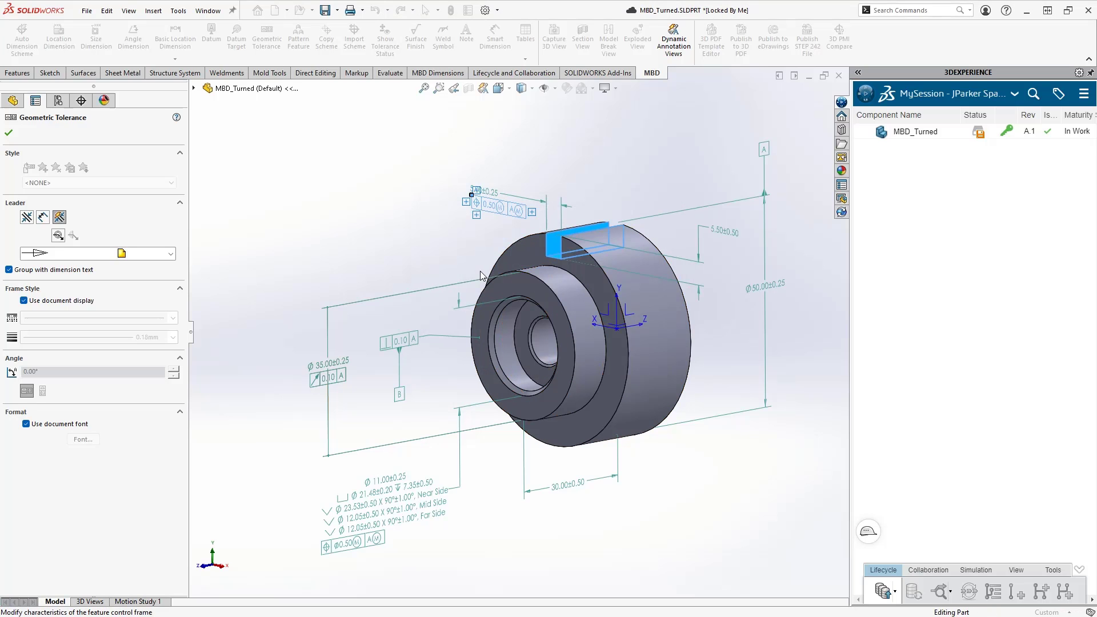
click(410, 227)
scroll(302, 173, down, 2)
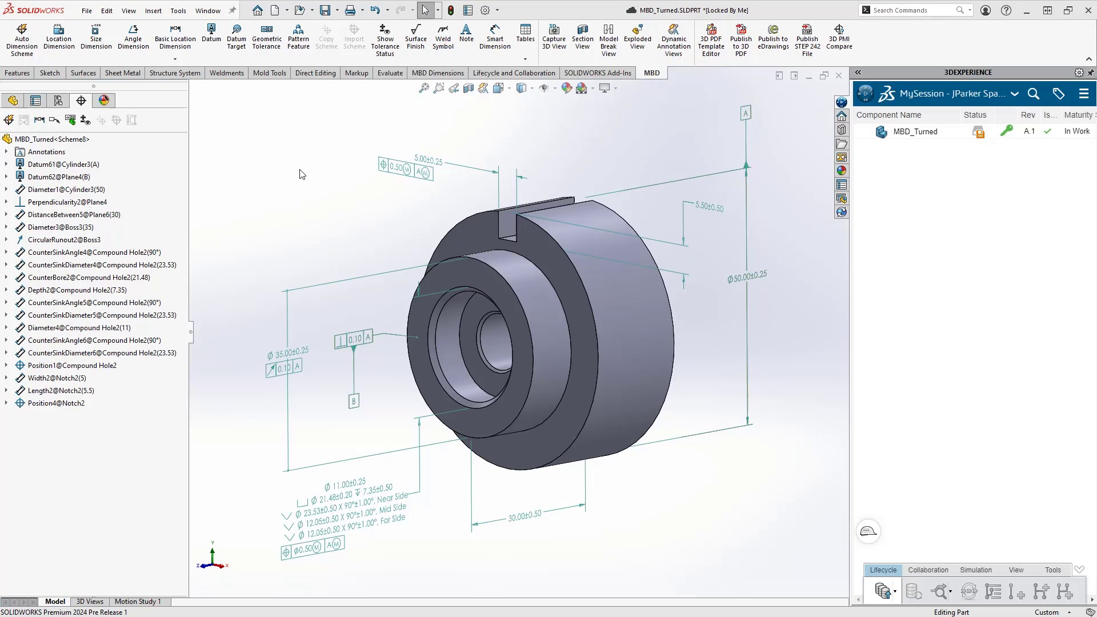
Step: Run Delete All on the MBD_Turned<Scheme8> DimXpert scheme and confirm the removal
click(44, 140)
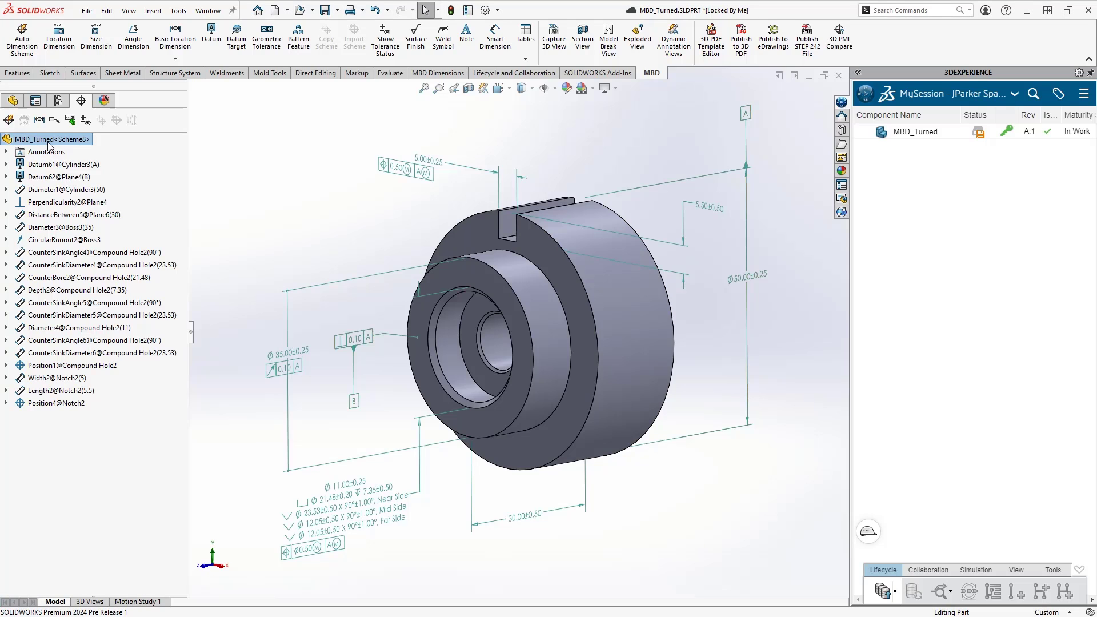
right_click(48, 139)
click(81, 165)
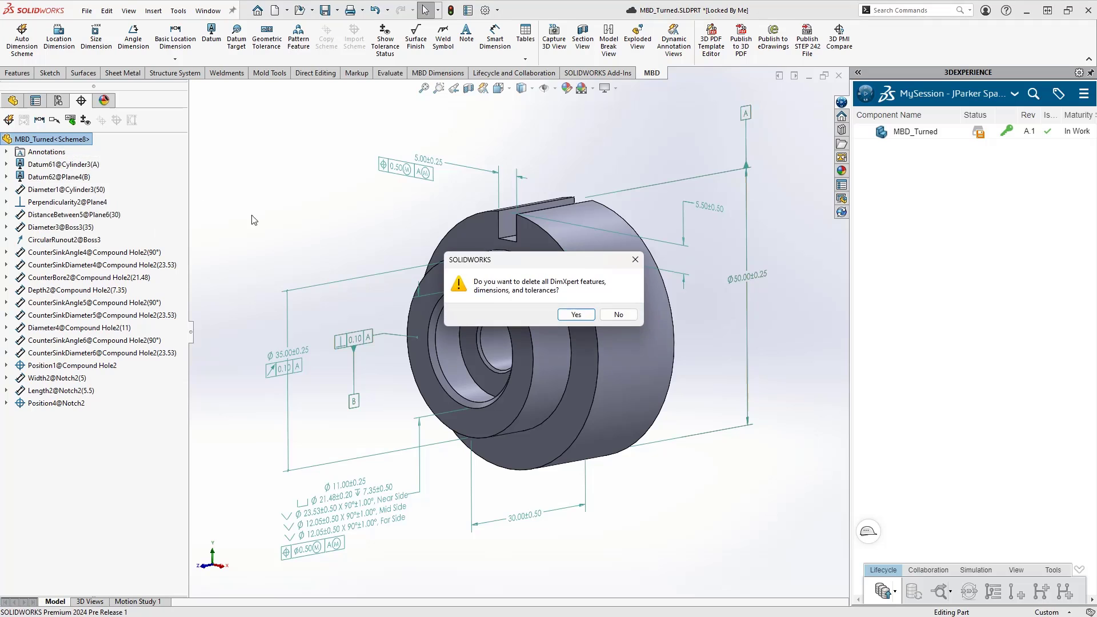
click(576, 314)
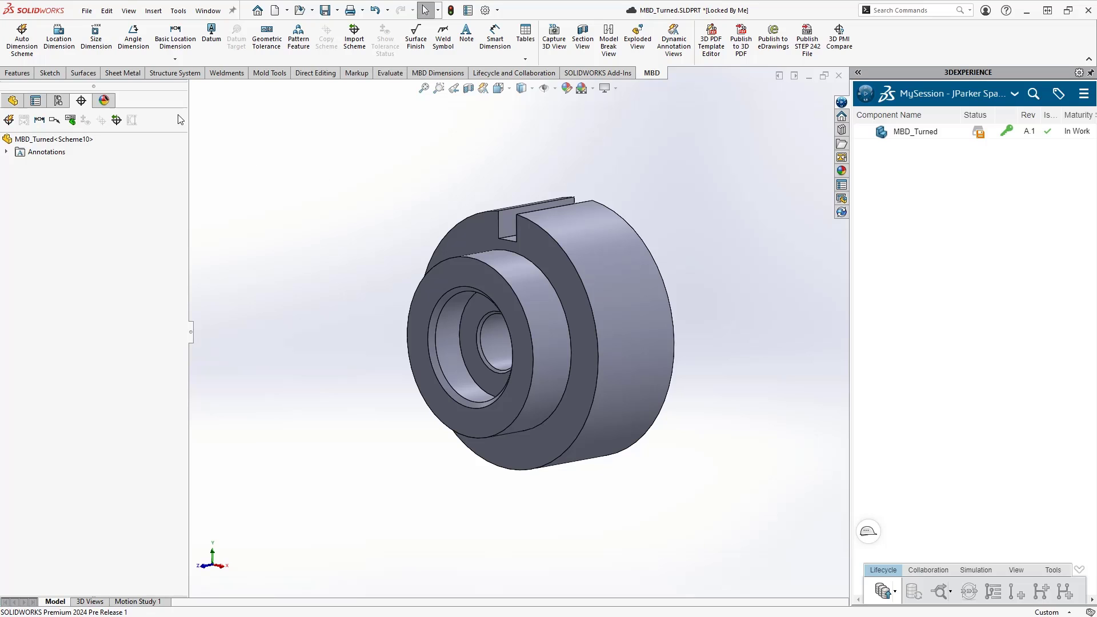
Step: Place a 7.50±0.50 location dimension between the boss face and the outer cylinder
click(58, 43)
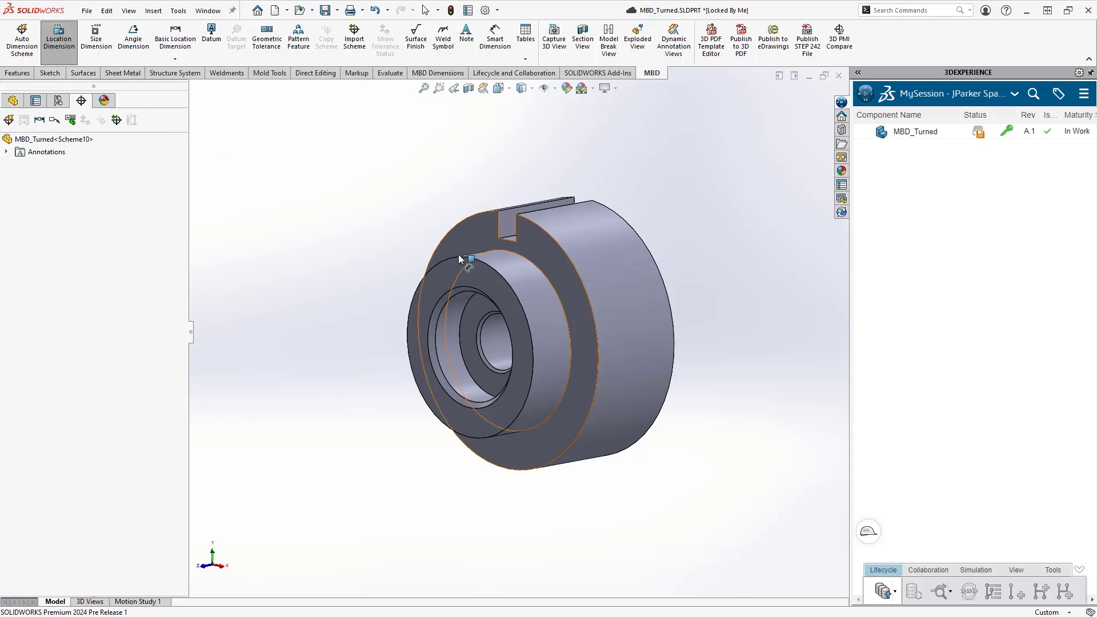
click(519, 276)
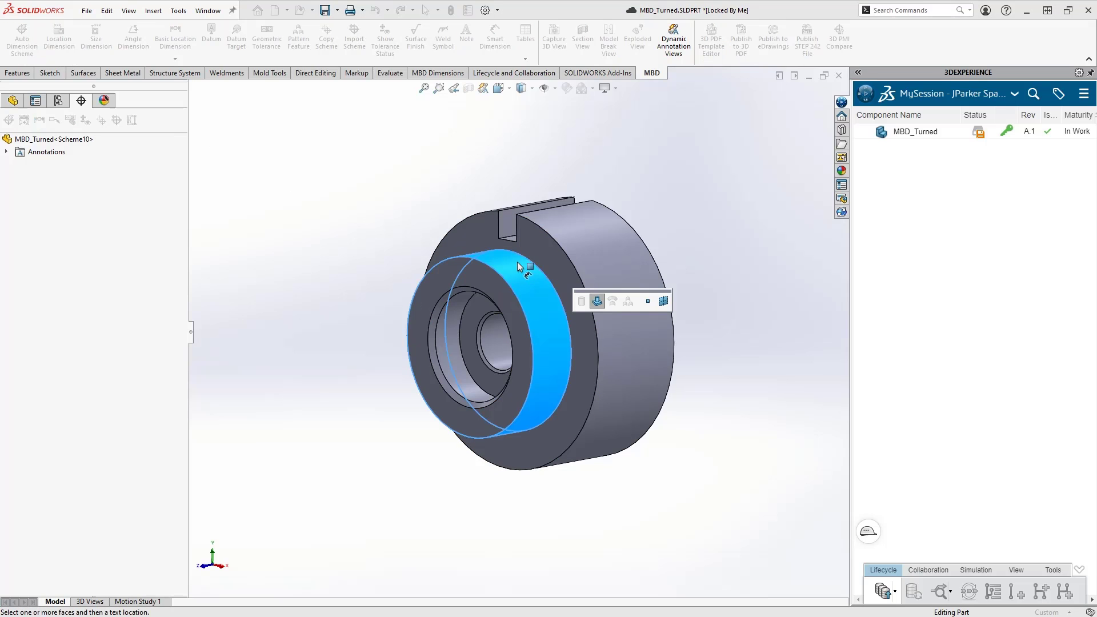
click(559, 222)
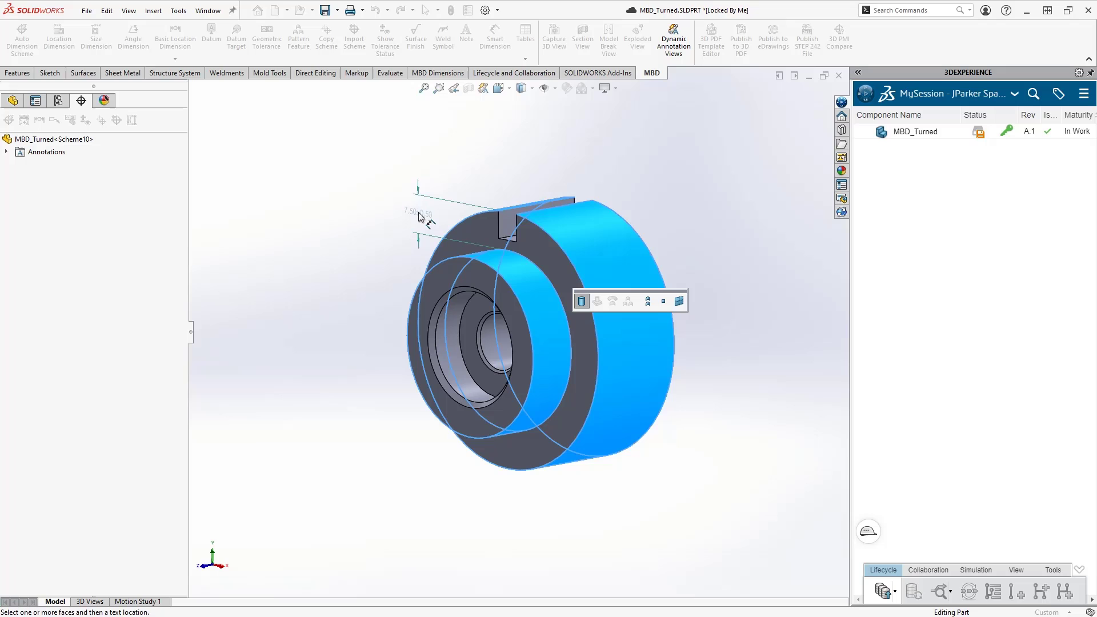
click(376, 204)
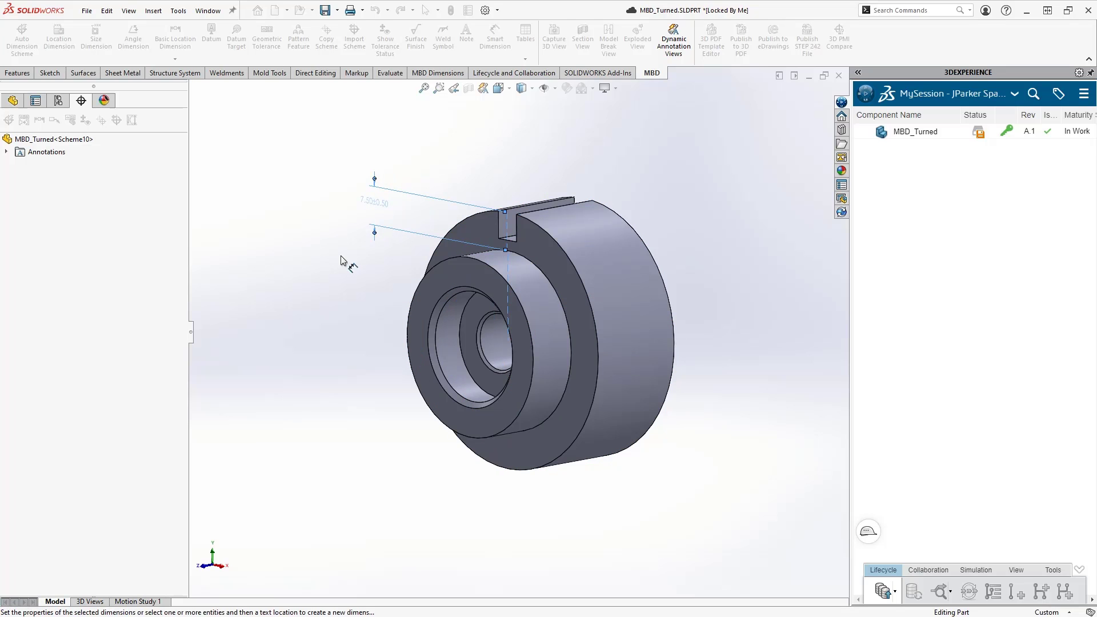
key(Return)
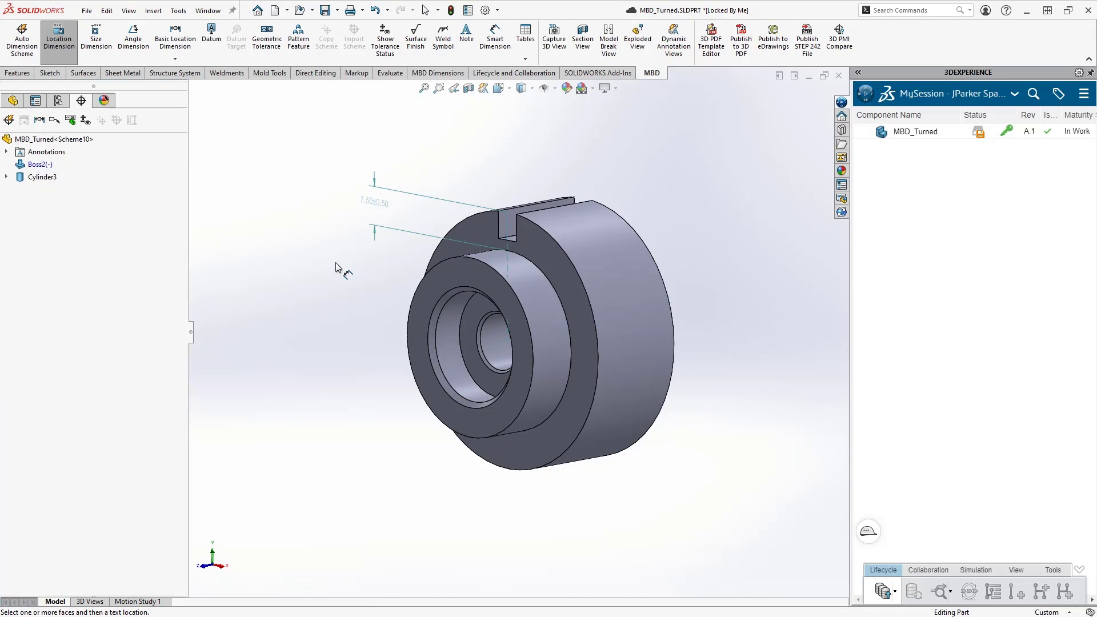
Step: Dimension the central hole face to the boss face with 12.00±0.50, placed left of the part
click(495, 344)
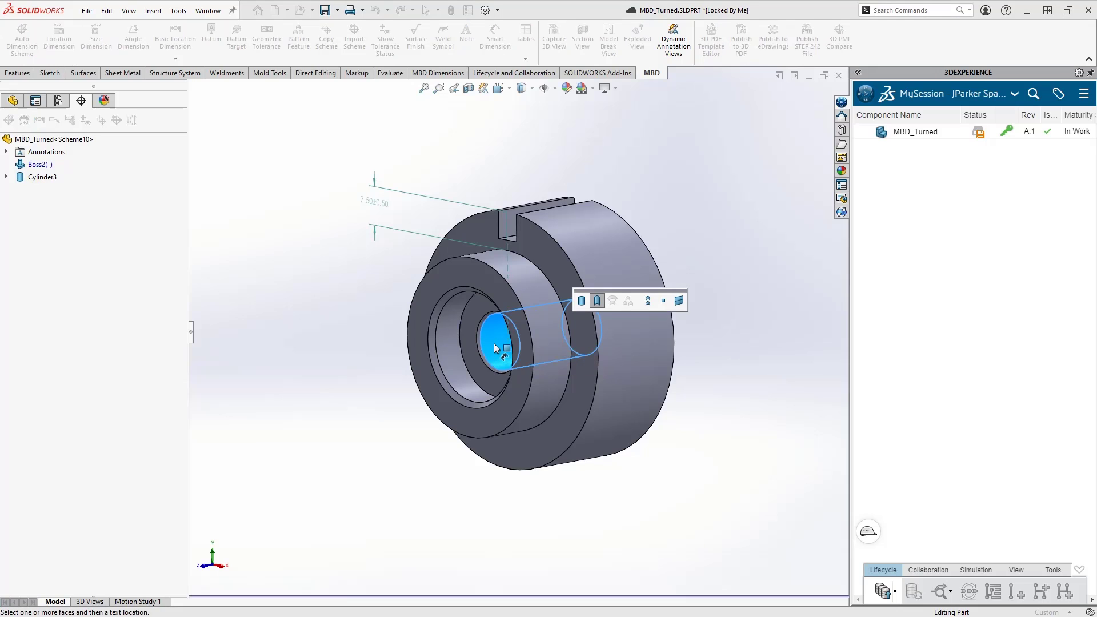
click(519, 288)
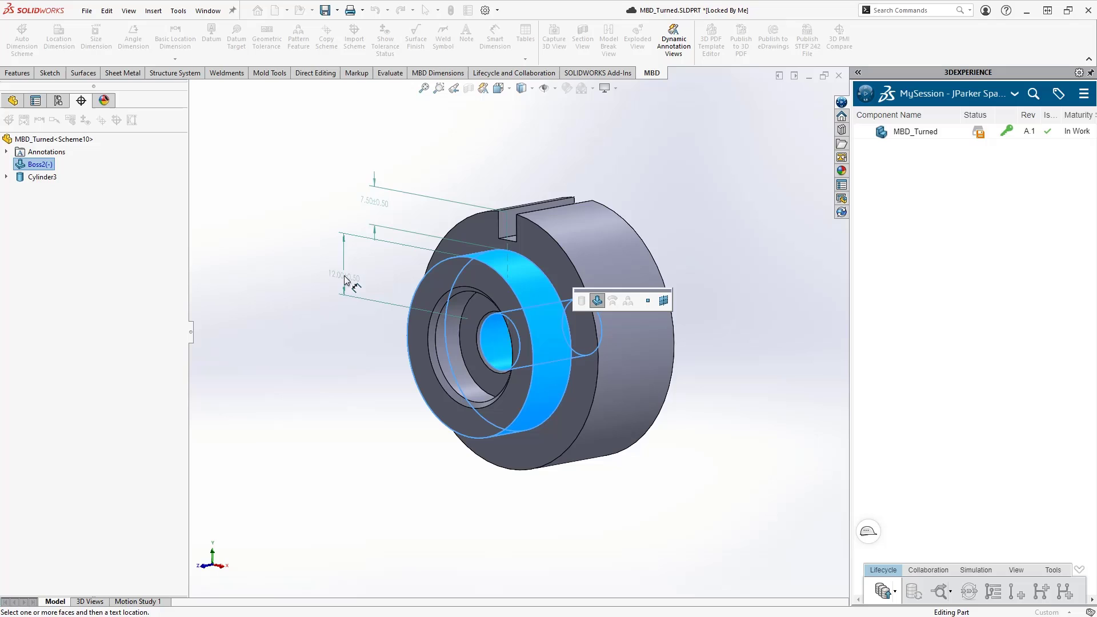
click(350, 321)
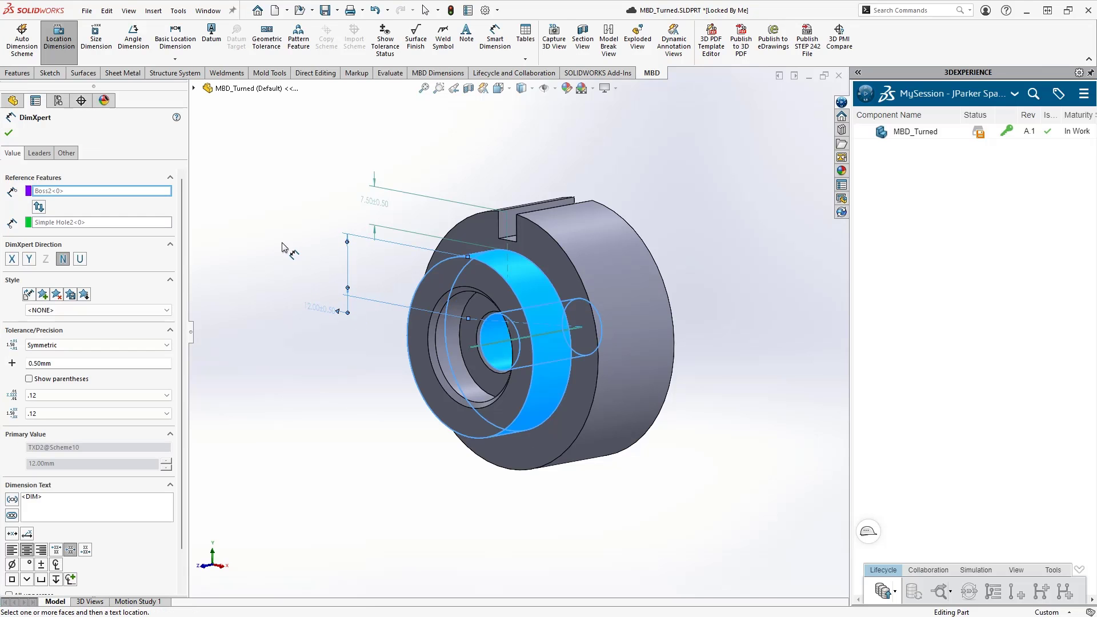
key(Return)
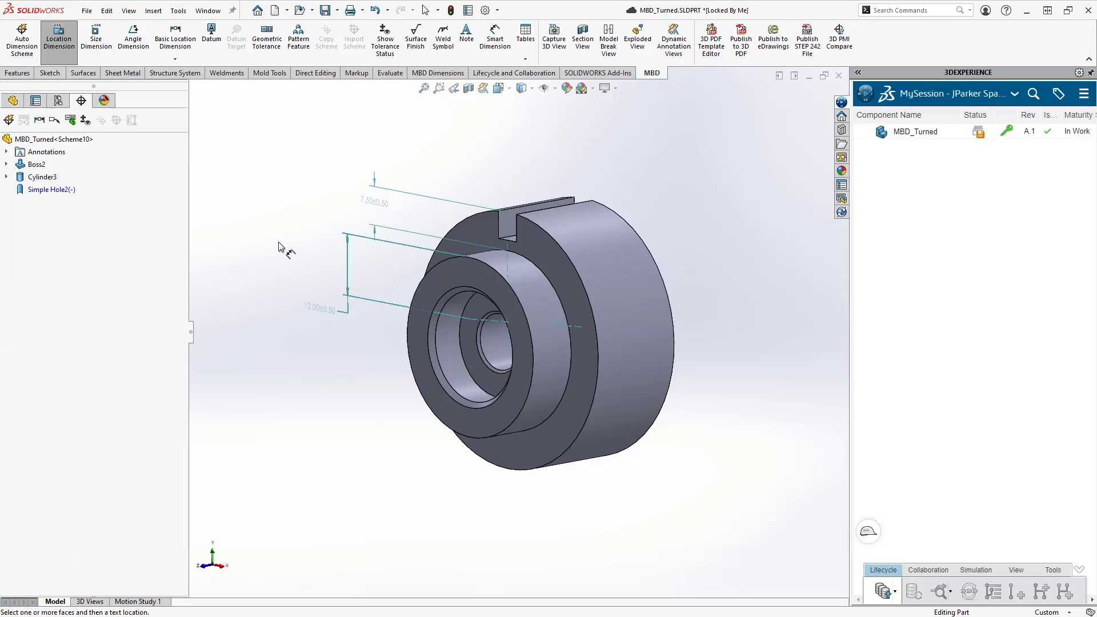